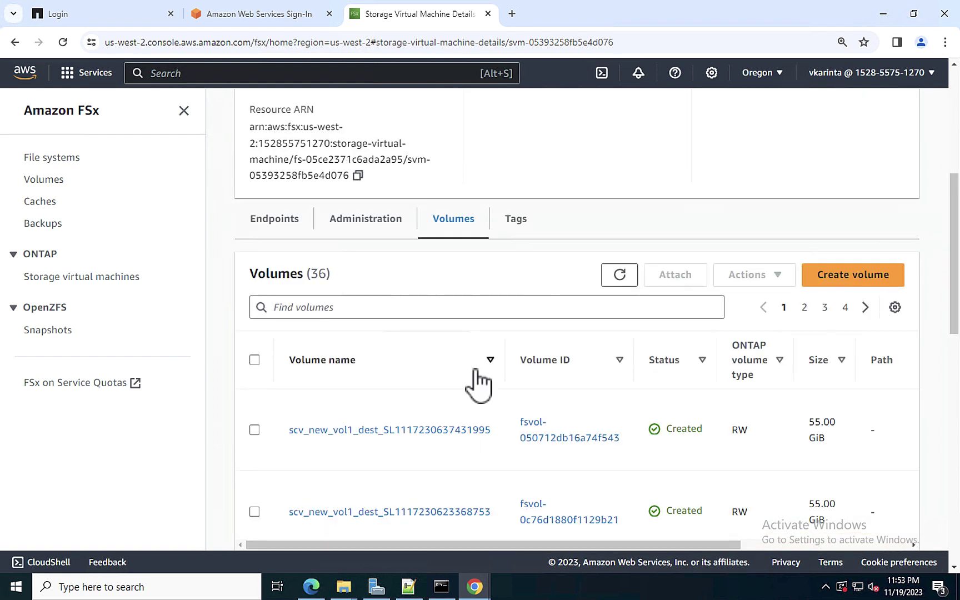
Select the scv_new_vol1 and NFSVMCVOL volumes in the storage virtual machine's volume list.
{"action": "scroll", "coordinate": [478, 383], "scroll_direction": "down", "scroll_amount": 5}
{"action": "left_click", "coordinate": [255, 198]}
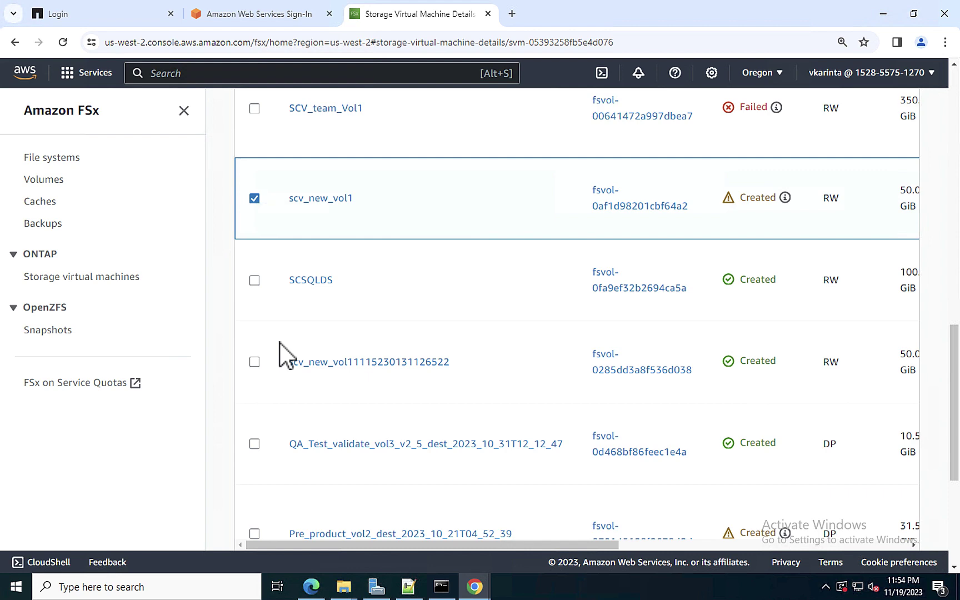
{"action": "scroll", "coordinate": [280, 343], "scroll_direction": "down", "scroll_amount": 4}
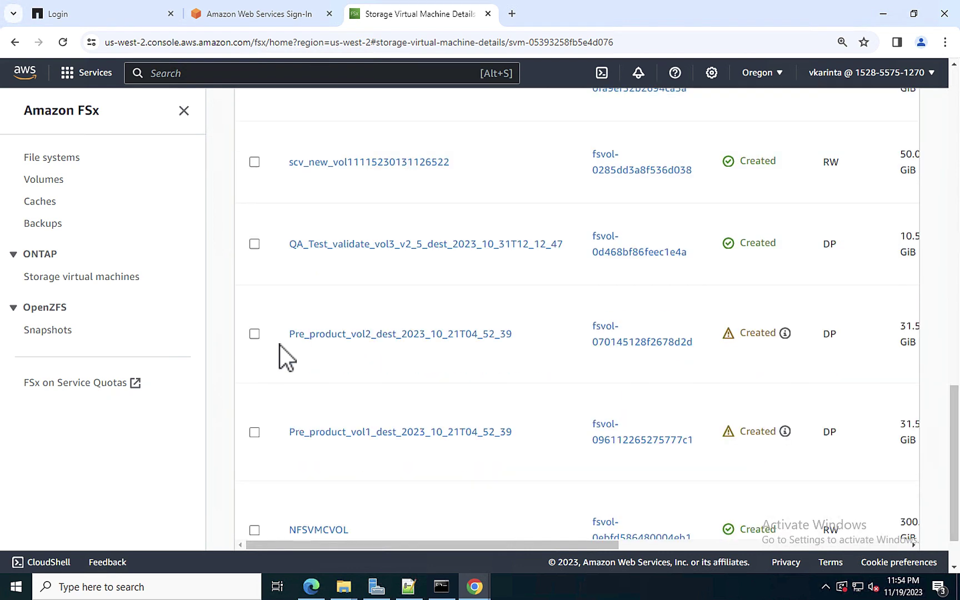
{"action": "scroll", "coordinate": [270, 377], "scroll_direction": "down", "scroll_amount": 2}
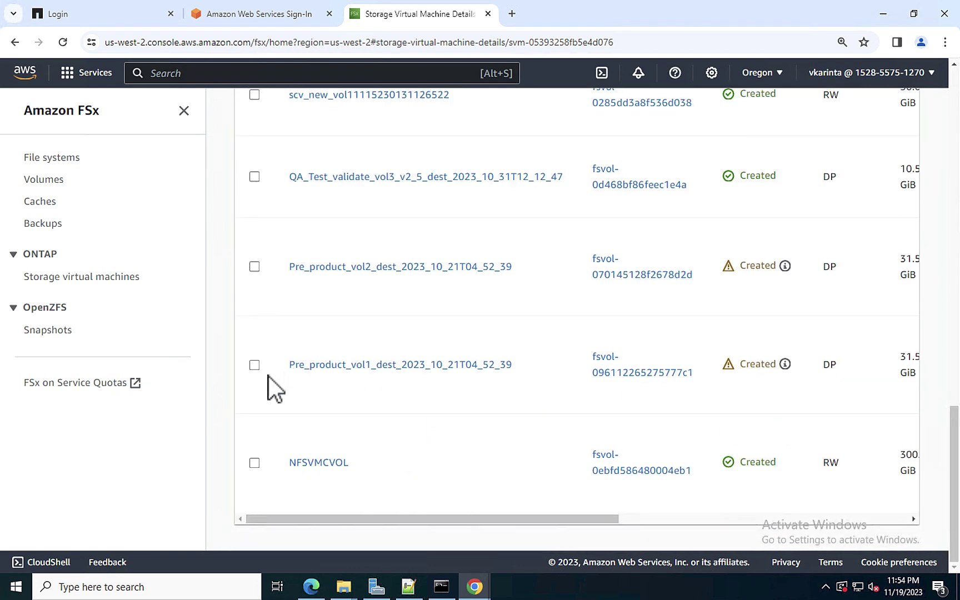
{"action": "left_click", "coordinate": [256, 465]}
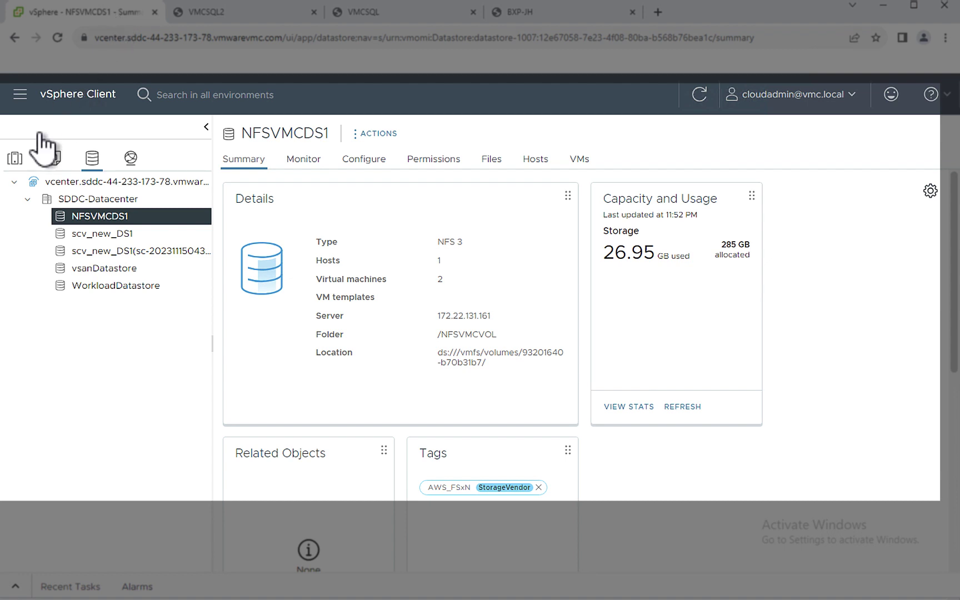
Switch to the vSphere hosts and clusters inventory and choose Intermediate2 as the certificate chain for a new trusted root certificate.
{"action": "left_click", "coordinate": [15, 160]}
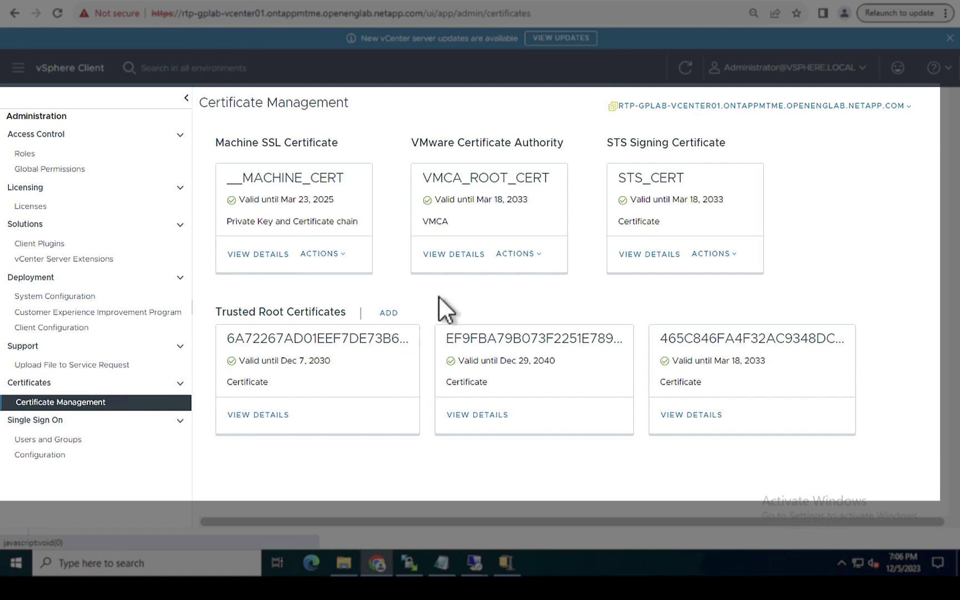
{"action": "left_click", "coordinate": [392, 314]}
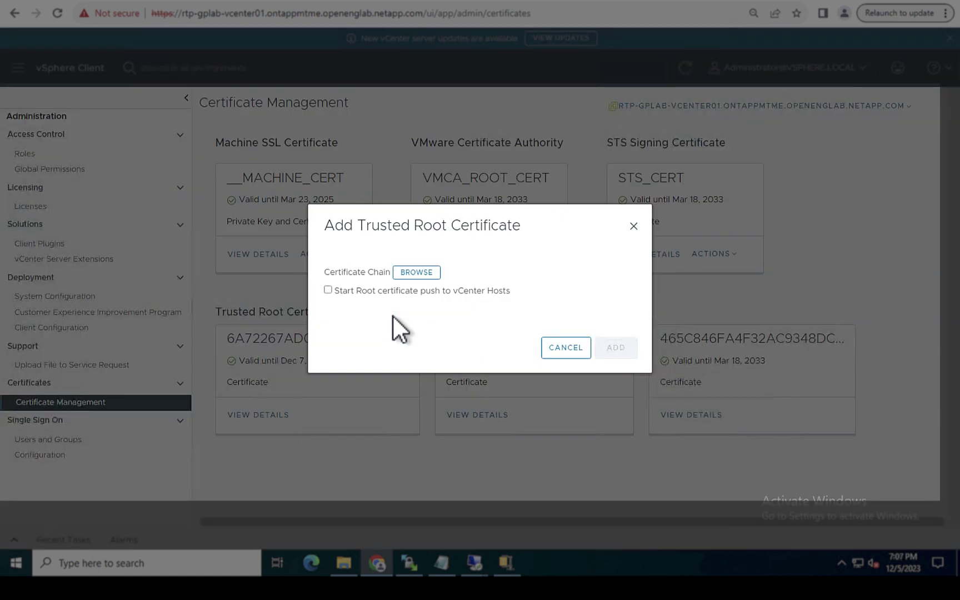
{"action": "left_click", "coordinate": [409, 277]}
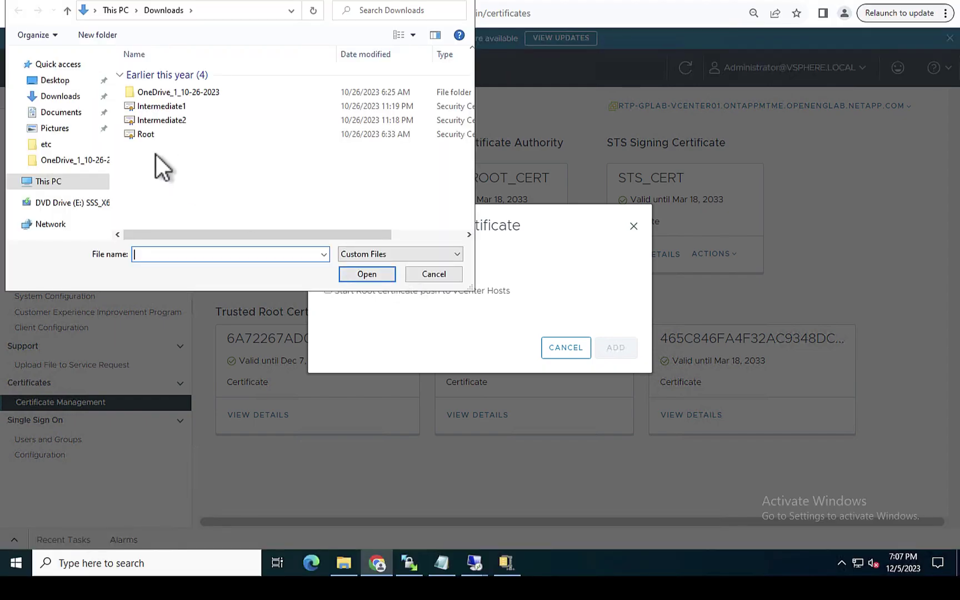
{"action": "left_click", "coordinate": [155, 121]}
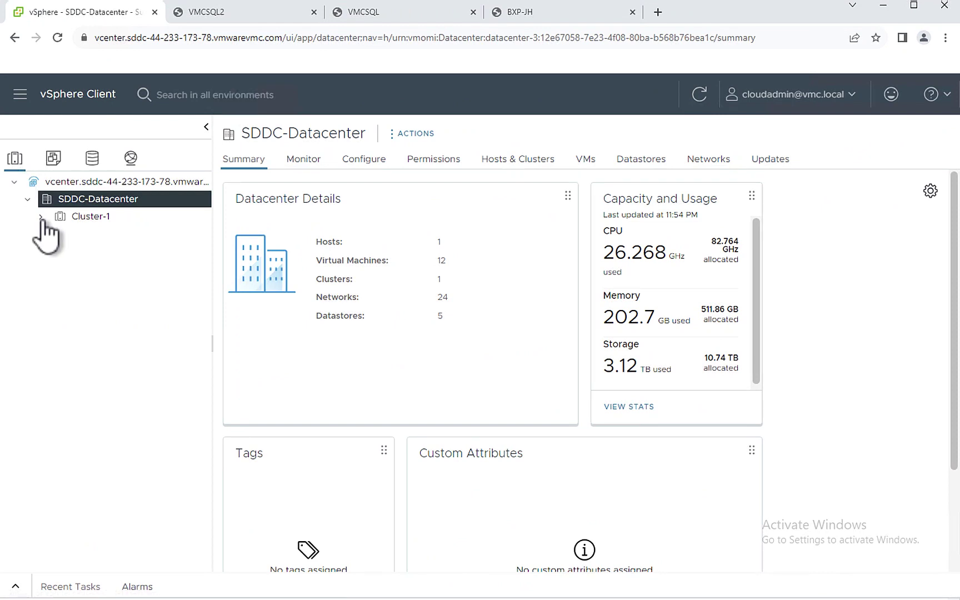
Expand Cluster-1 and Compute-ResourcePool and view the summary of the BlueXP-VM-1.1.0 virtual machine.
{"action": "left_click", "coordinate": [41, 220]}
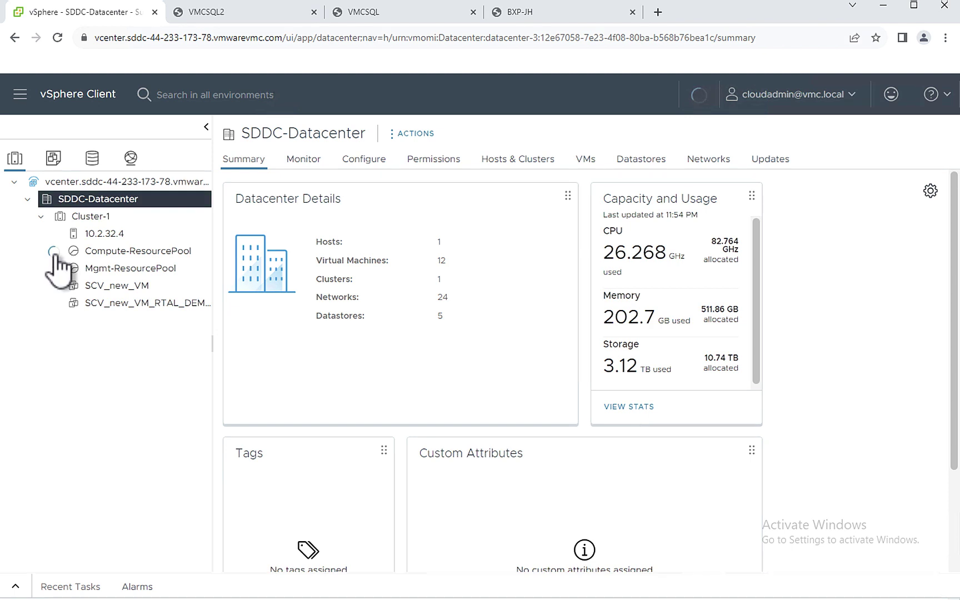
{"action": "left_click", "coordinate": [54, 251]}
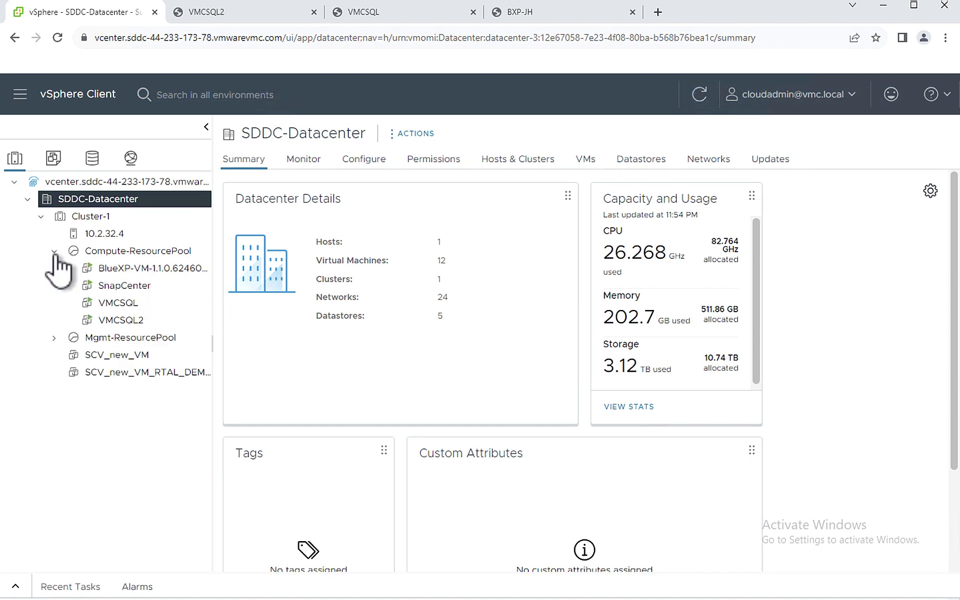
{"action": "left_click", "coordinate": [150, 274]}
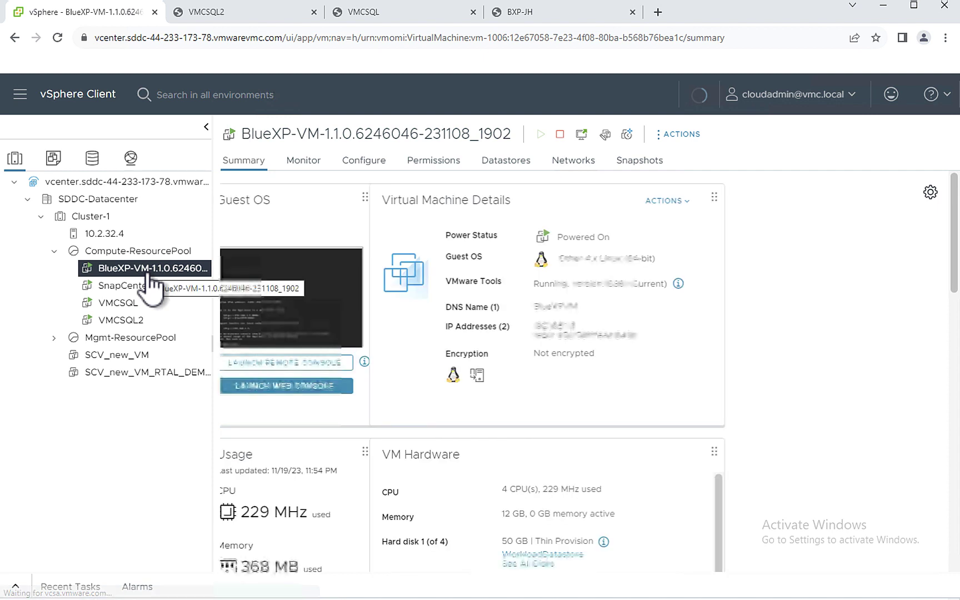
Start an OVF template deployment on Compute-ResourcePool using the local file BlueXP-VM-1.1X6-231129_0735.ova.
{"action": "left_click", "coordinate": [140, 251]}
{"action": "right_click", "coordinate": [142, 253]}
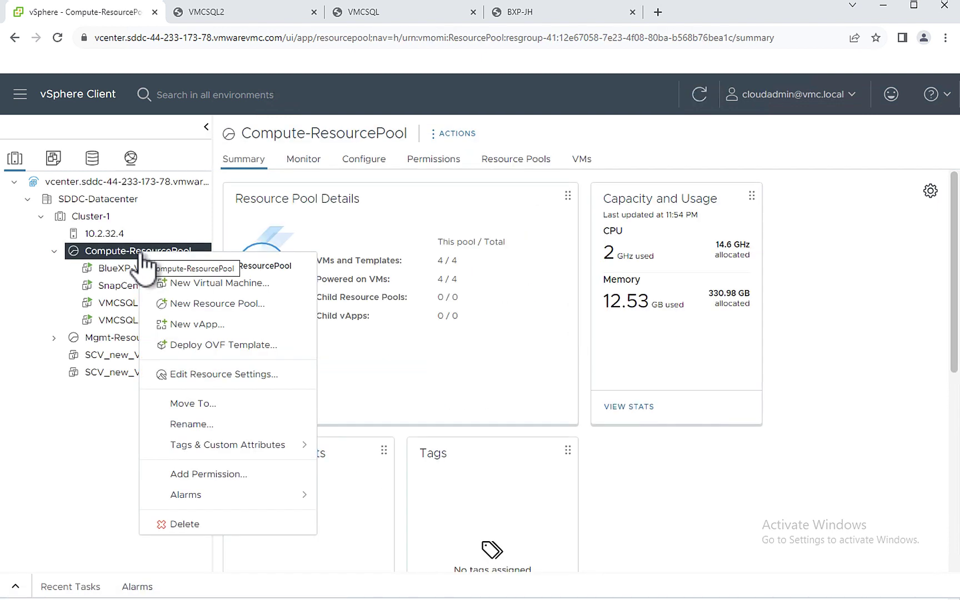
{"action": "left_click", "coordinate": [192, 346]}
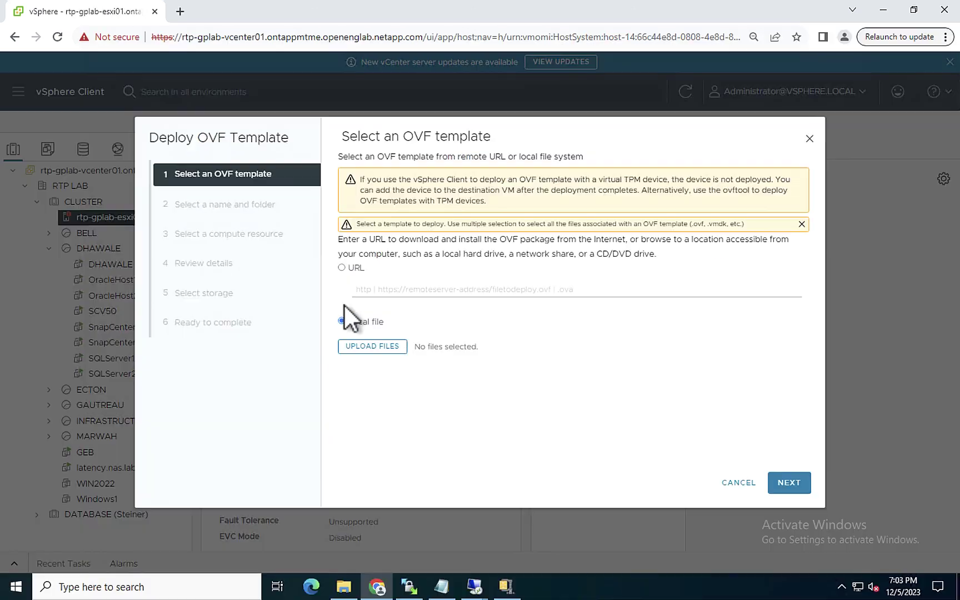
{"action": "left_click", "coordinate": [369, 346]}
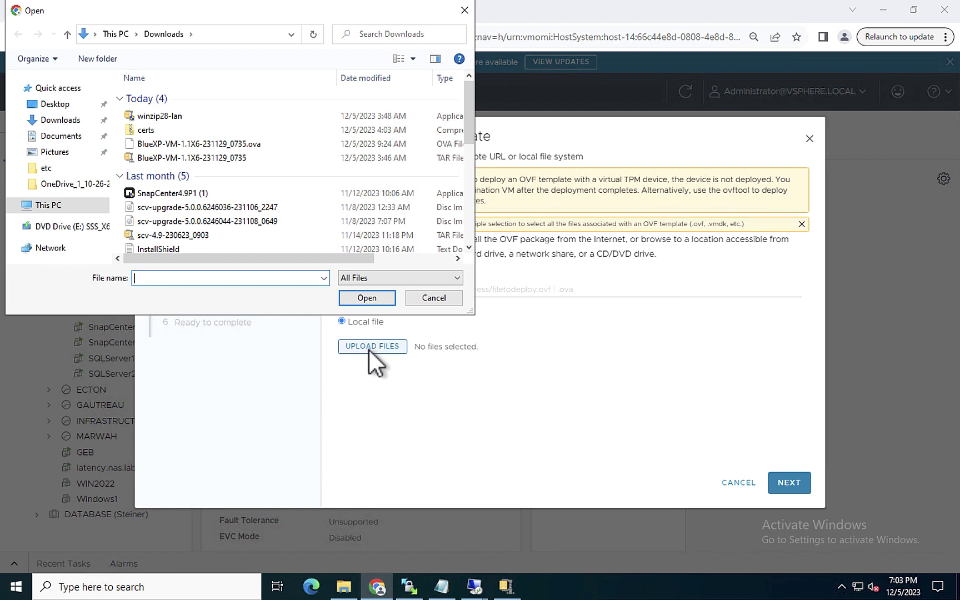
{"action": "double_click", "coordinate": [181, 145]}
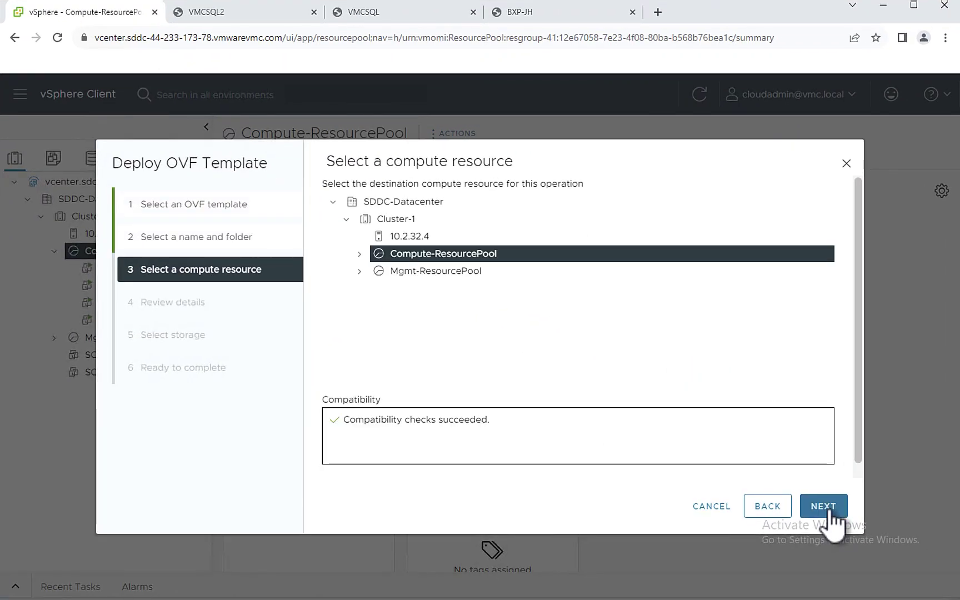
Confirm Compute-ResourcePool as the compute resource, pass the template details review and accept all license agreements.
{"action": "left_click", "coordinate": [830, 510]}
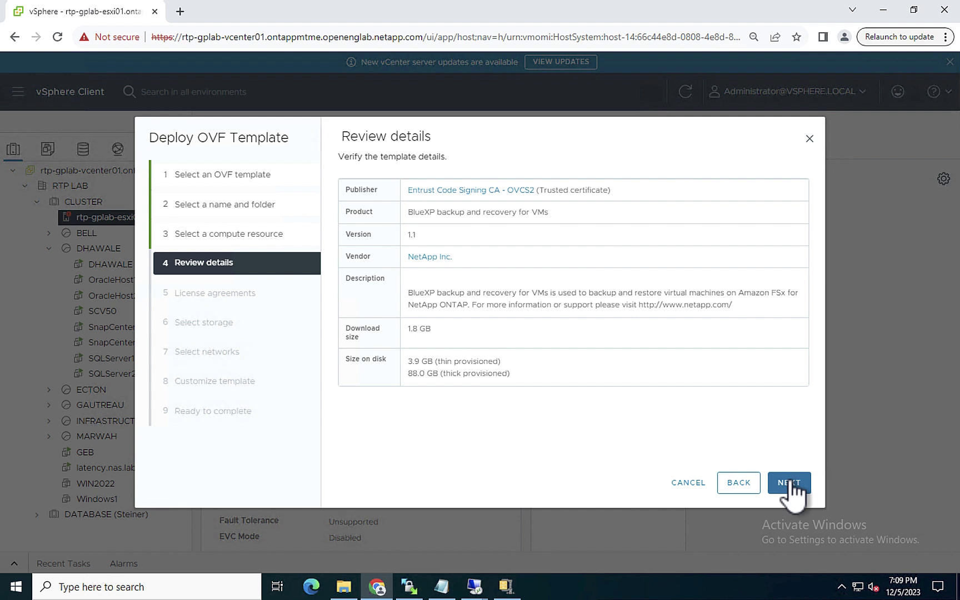
{"action": "left_click", "coordinate": [790, 484]}
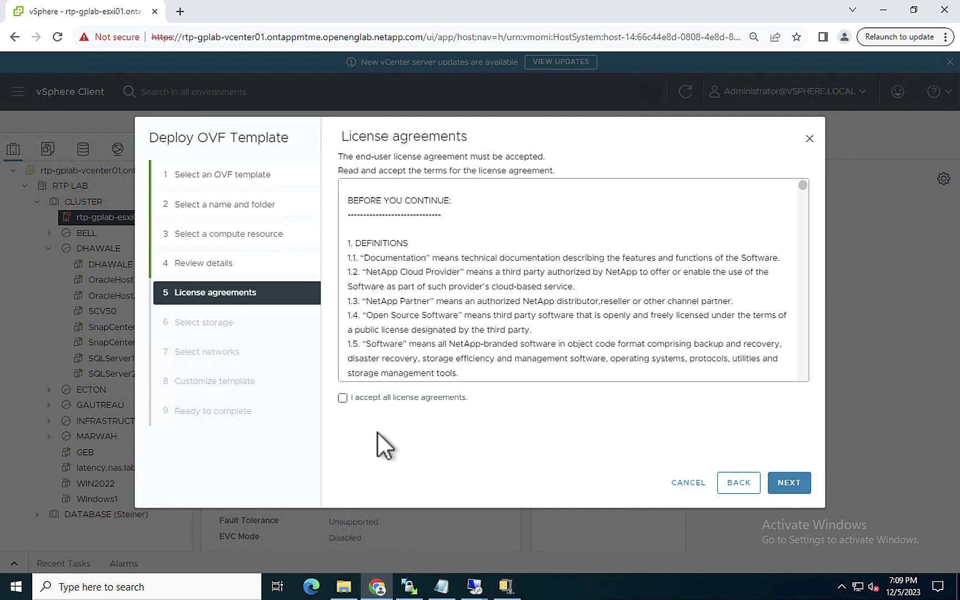
{"action": "left_click", "coordinate": [342, 398]}
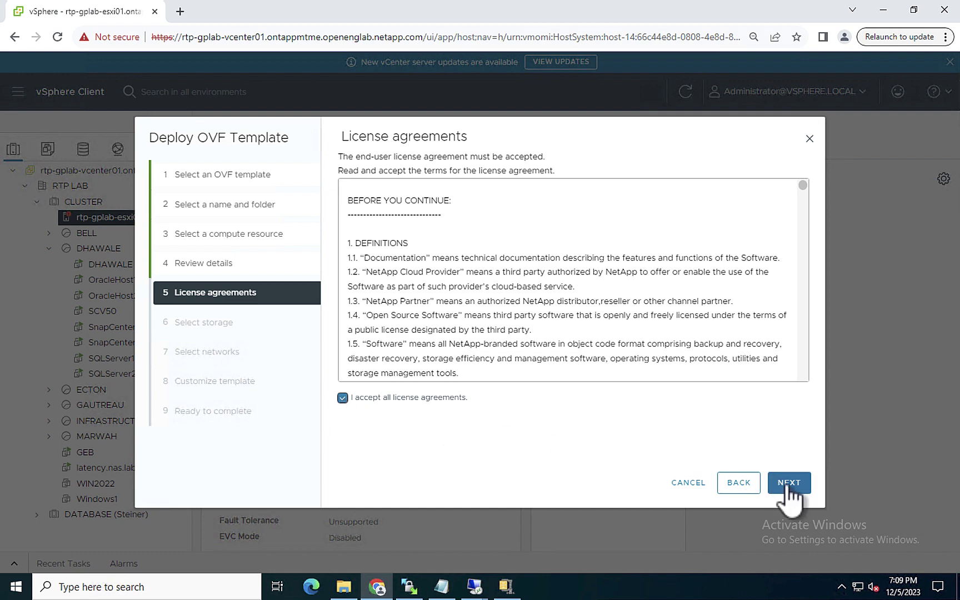
Choose scv_new_DS1 as the storage datastore and keep sddc-cgw-network-1 with IPv4 as the destination network.
{"action": "left_click", "coordinate": [336, 344]}
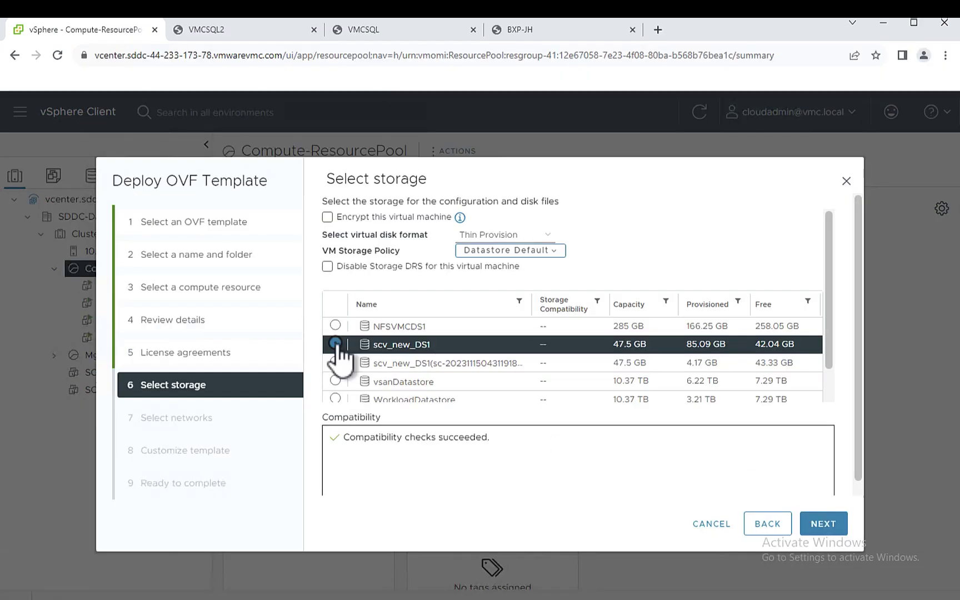
{"action": "left_click", "coordinate": [844, 523]}
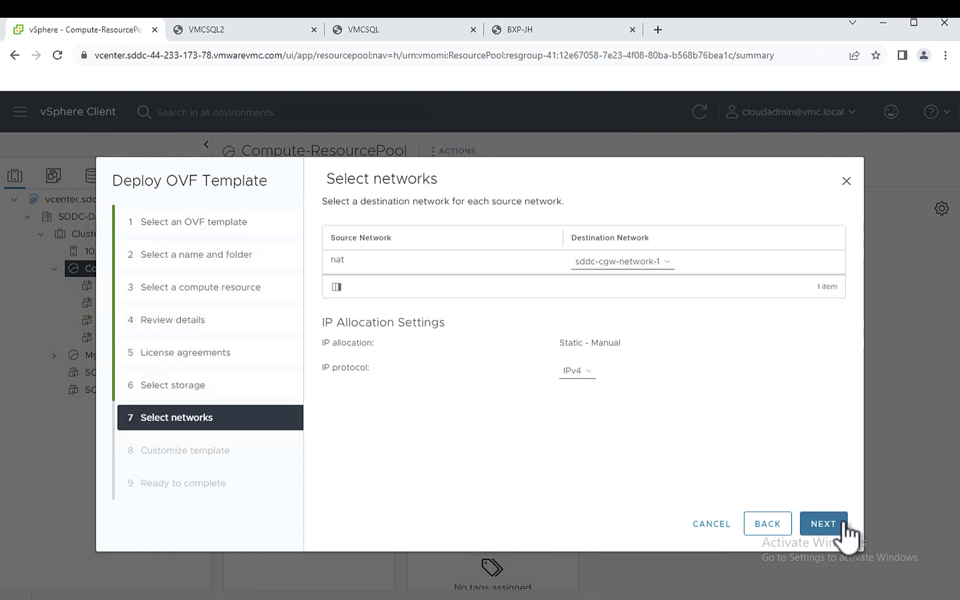
{"action": "left_click", "coordinate": [844, 526]}
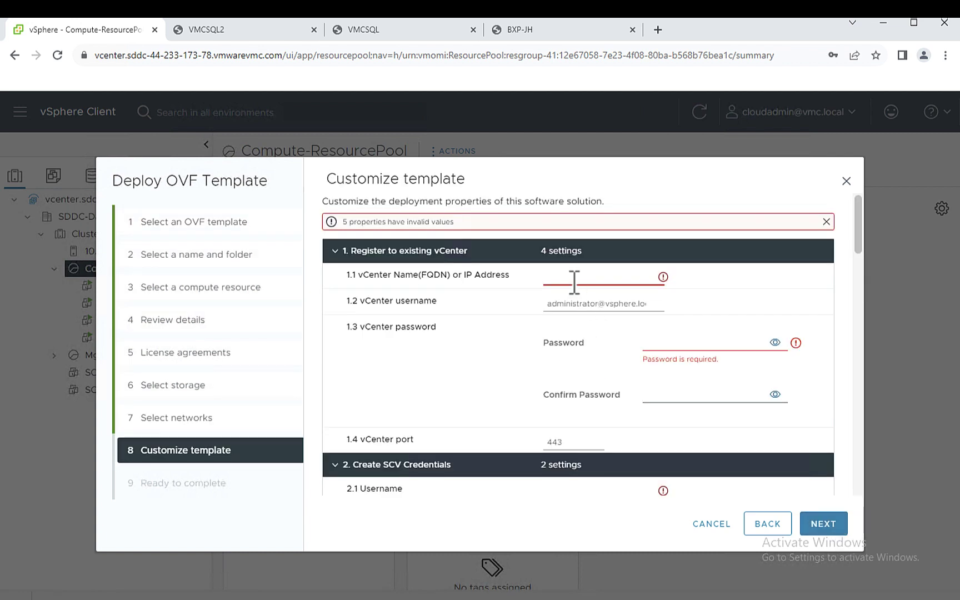
Register the appliance to vCenter rtp-glab-vcenter01.ontappmtme.openeg.netapp.com, filling the vCenter password and its confirmation with the saved credential.
{"action": "left_click", "coordinate": [573, 280]}
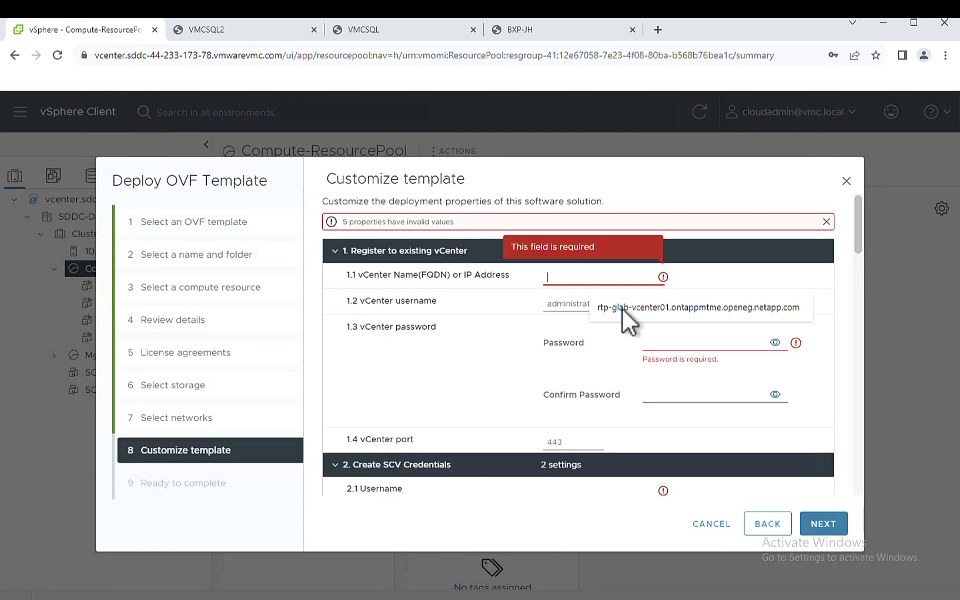
{"action": "left_click", "coordinate": [682, 344]}
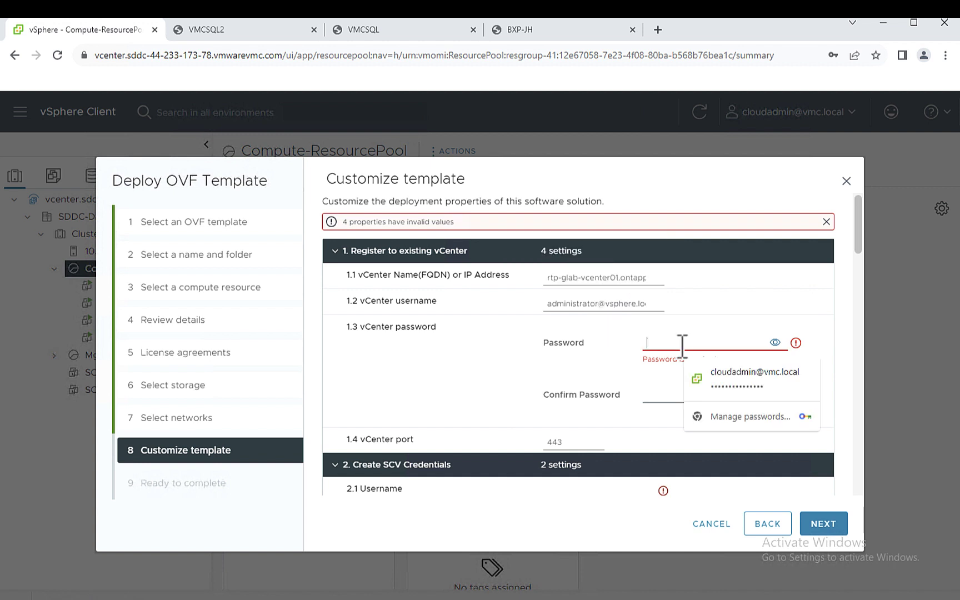
{"action": "left_click", "coordinate": [718, 385]}
{"action": "left_click", "coordinate": [683, 395]}
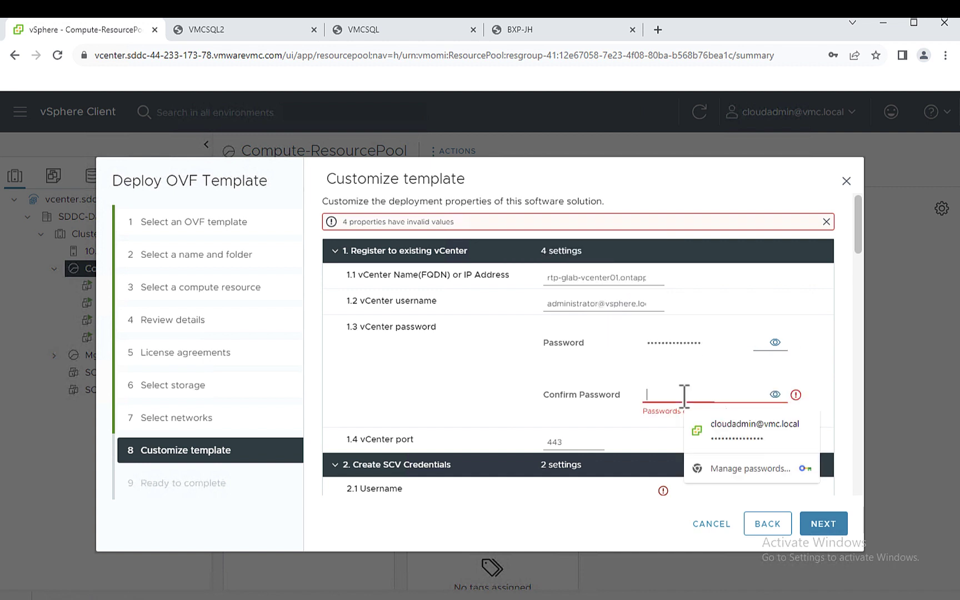
{"action": "left_click", "coordinate": [738, 443]}
Create the SCV credentials with the username admin, entering the SCV password and its confirmation.
{"action": "scroll", "coordinate": [715, 410], "scroll_direction": "down", "scroll_amount": 2}
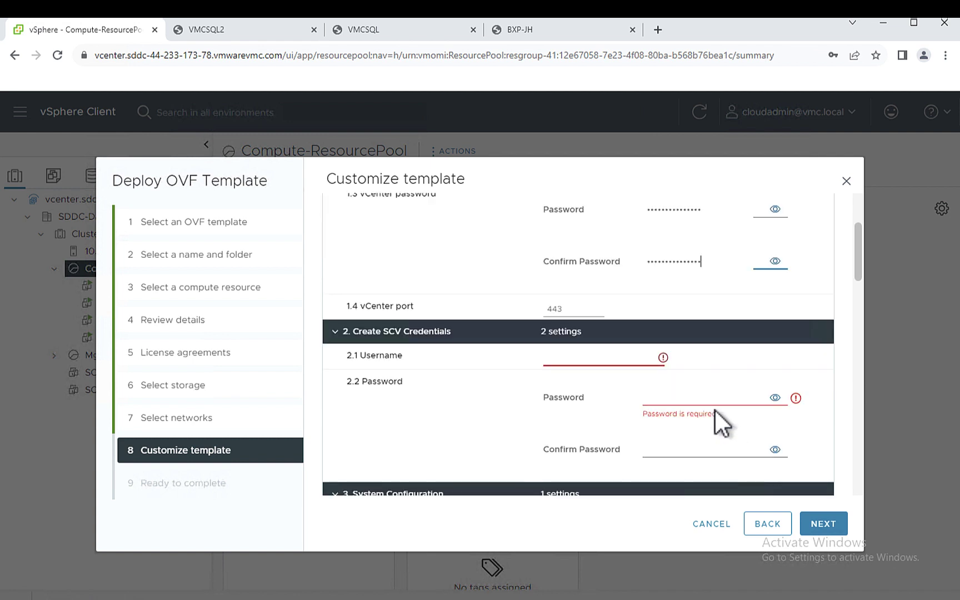
{"action": "left_click", "coordinate": [594, 361]}
{"action": "left_click", "coordinate": [611, 386]}
{"action": "left_click", "coordinate": [680, 395]}
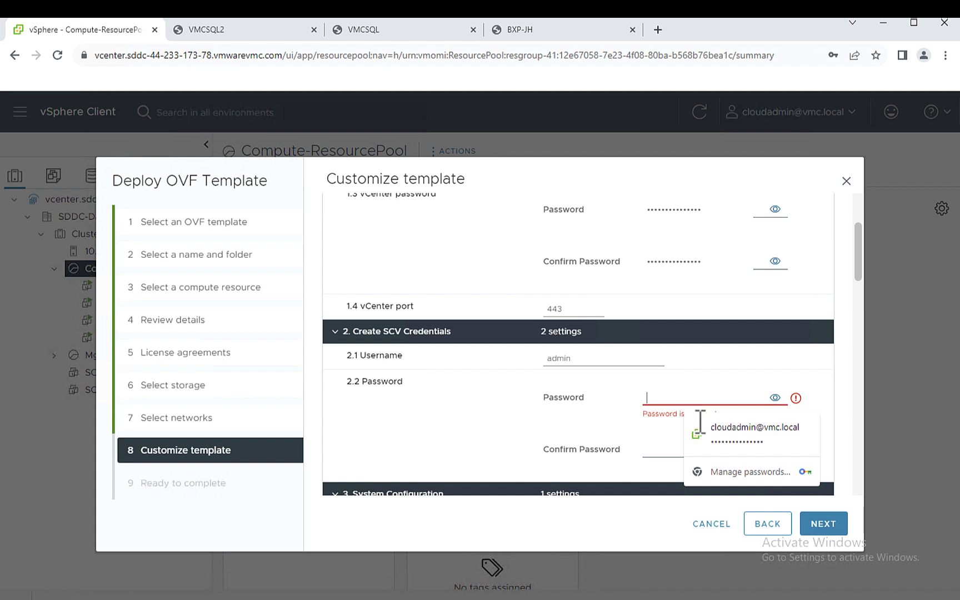
{"action": "type", "text": "********"}
{"action": "key", "text": "Tab"}
{"action": "type", "text": "********"}
Enter and confirm the maintenance user password in the system configuration settings.
{"action": "scroll", "coordinate": [665, 401], "scroll_direction": "down", "scroll_amount": 2}
{"action": "type", "text": "*****"}
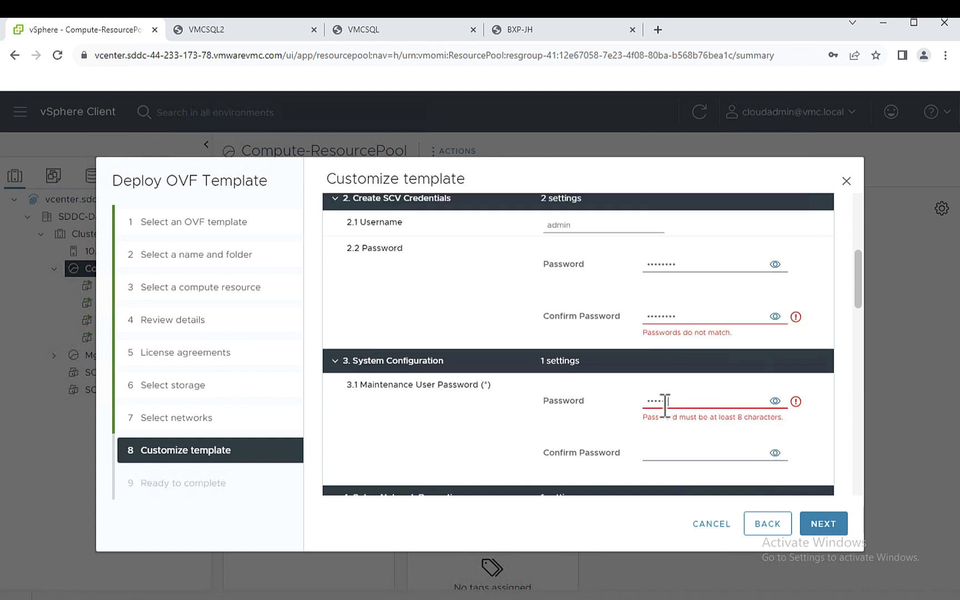
{"action": "type", "text": "***"}
{"action": "key", "text": "Tab"}
{"action": "type", "text": "********"}
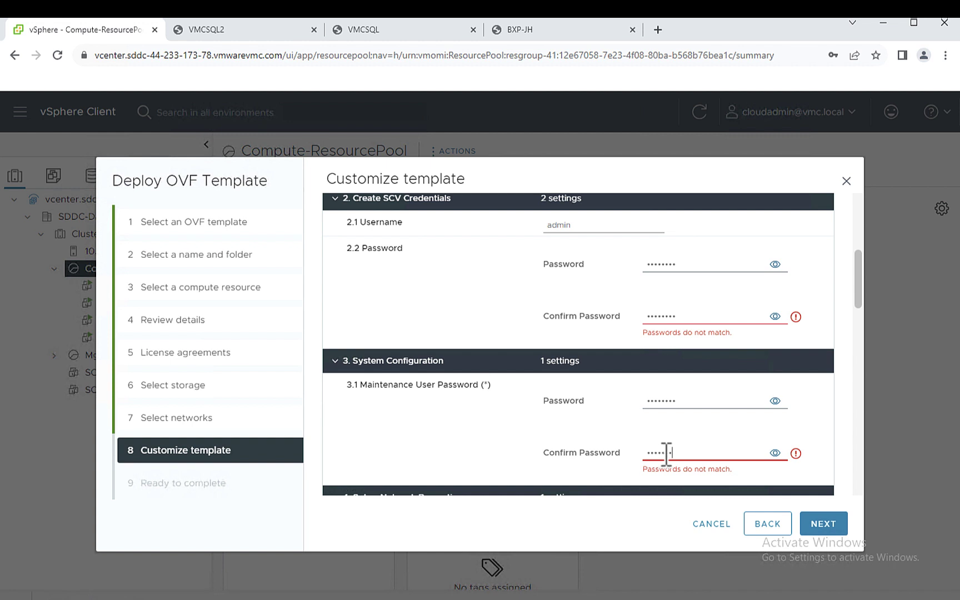
Leave the host name, IPv4, IPv6 and NTP properties blank, keep the America/New_York time zone and proceed to the deployment summary.
{"action": "scroll", "coordinate": [783, 423], "scroll_direction": "down", "scroll_amount": 3}
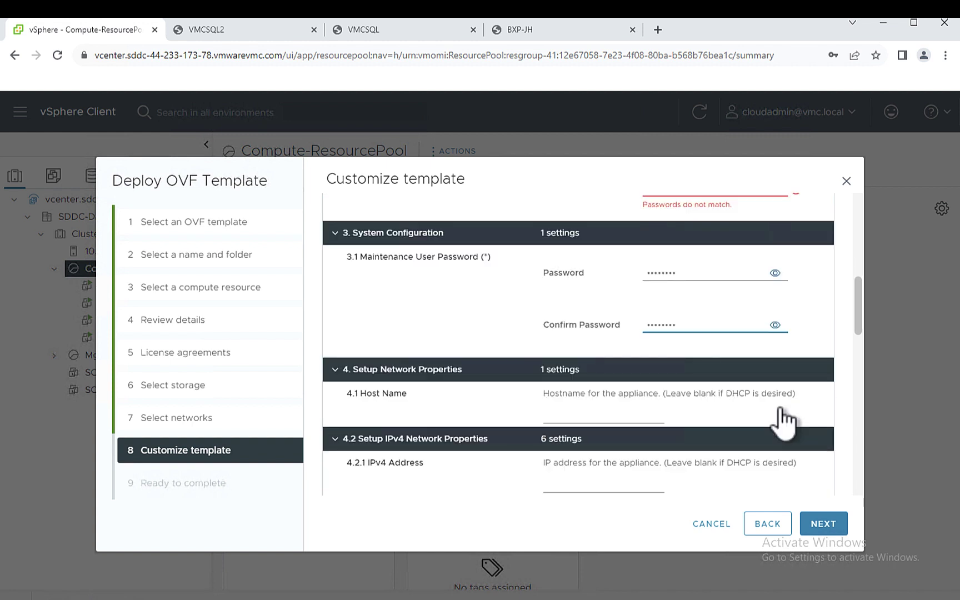
{"action": "scroll", "coordinate": [783, 423], "scroll_direction": "down", "scroll_amount": 2}
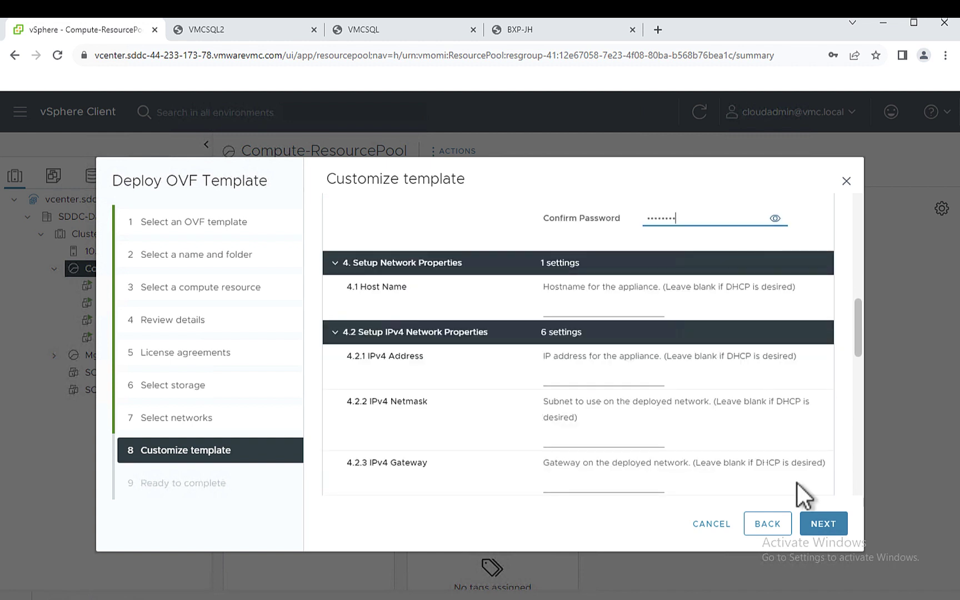
{"action": "scroll", "coordinate": [798, 497], "scroll_direction": "down", "scroll_amount": 6}
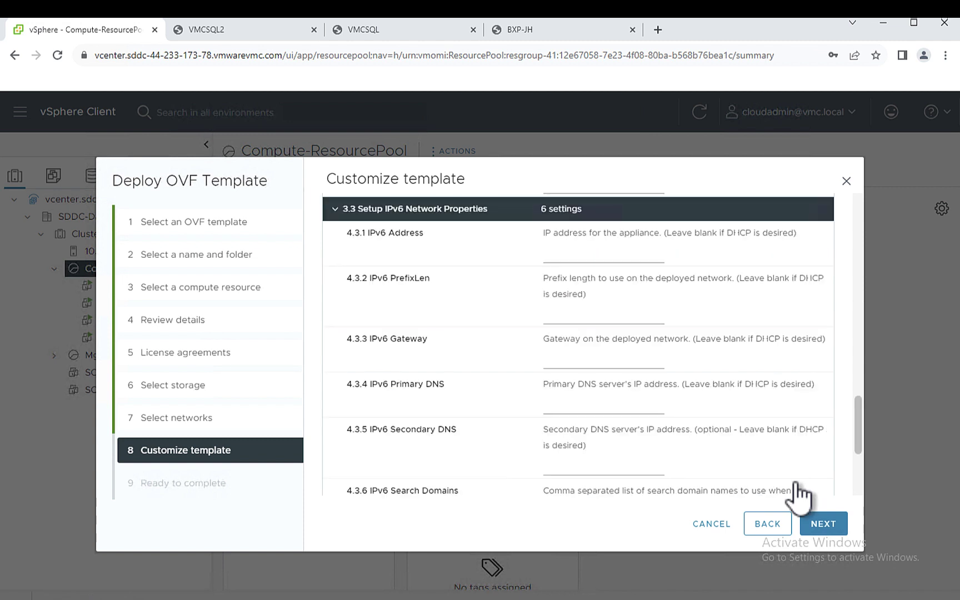
{"action": "scroll", "coordinate": [802, 497], "scroll_direction": "down", "scroll_amount": 4}
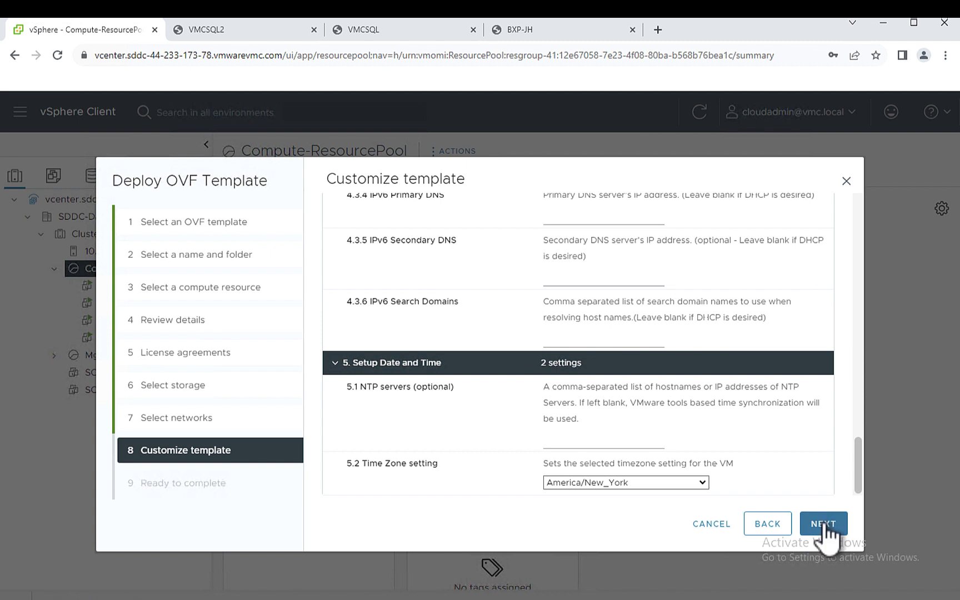
{"action": "left_click", "coordinate": [821, 525]}
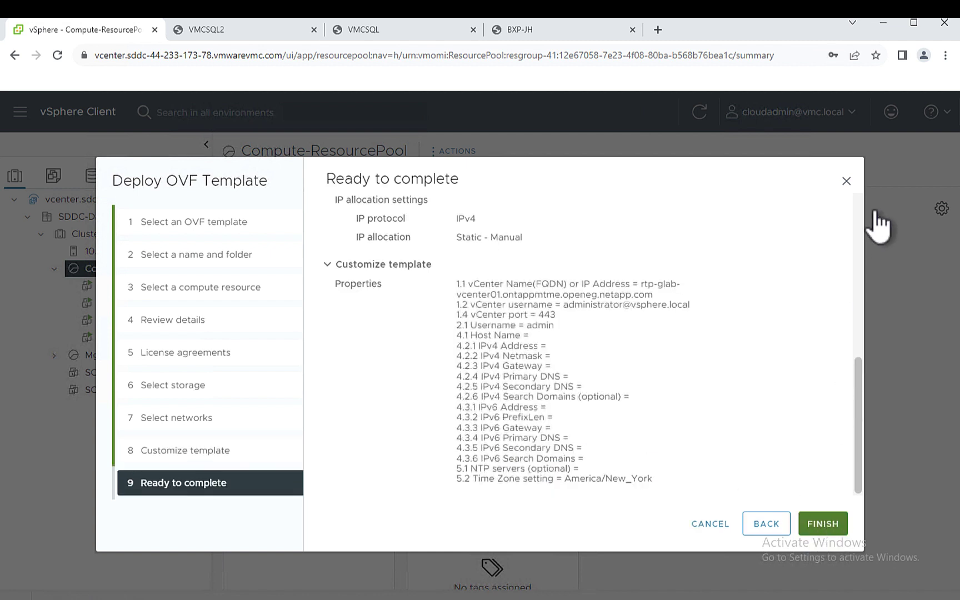
Close the OVF deployment wizard without finishing and view the summary of the VMCSQL virtual machine.
{"action": "left_click", "coordinate": [846, 182]}
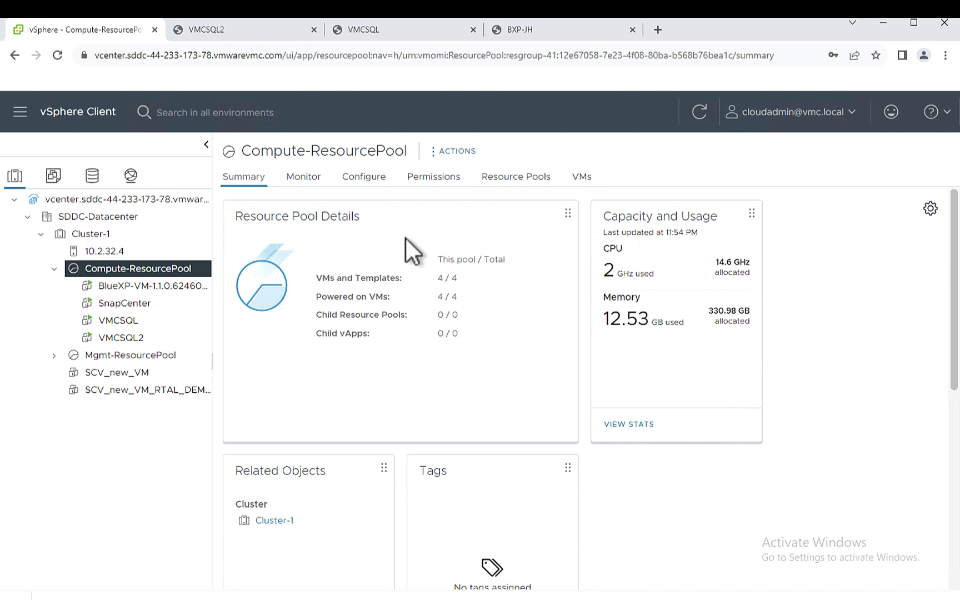
{"action": "left_click", "coordinate": [122, 328]}
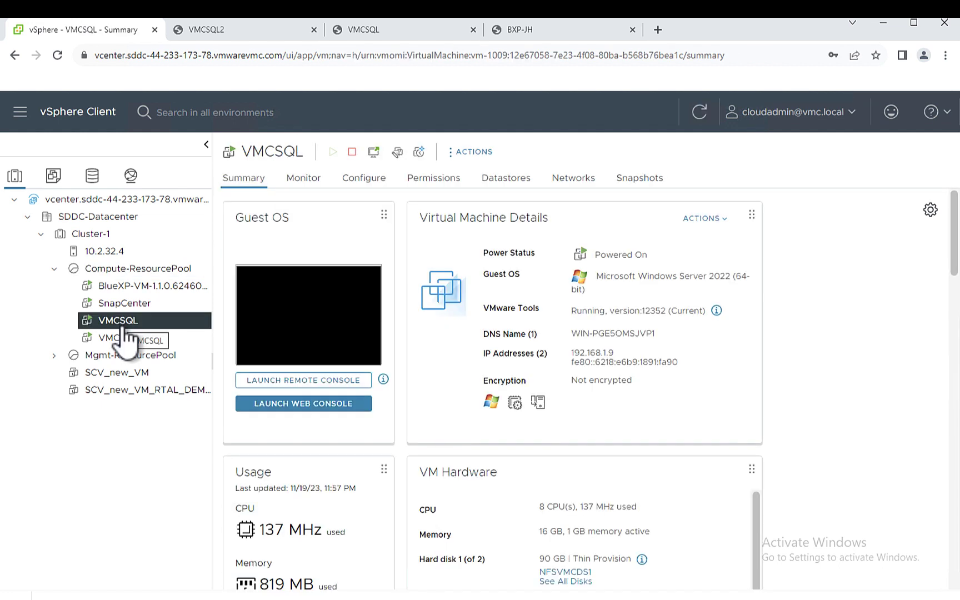
View the VMCSQL2 summary, and check the disk file locations of hard disks 1 and 2 in VMCSQL's hardware settings.
{"action": "left_click", "coordinate": [123, 340]}
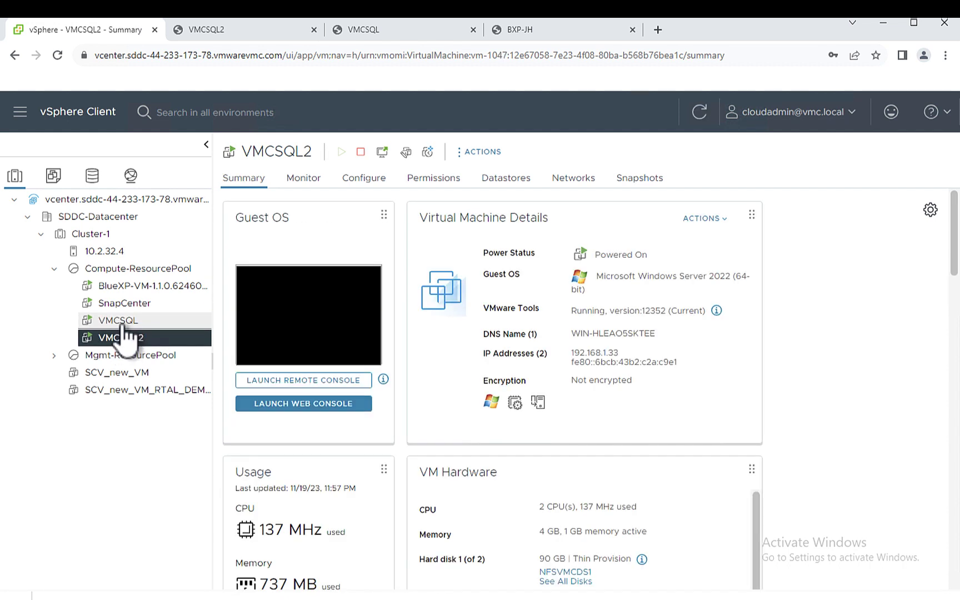
{"action": "left_click", "coordinate": [124, 323]}
{"action": "right_click", "coordinate": [123, 323]}
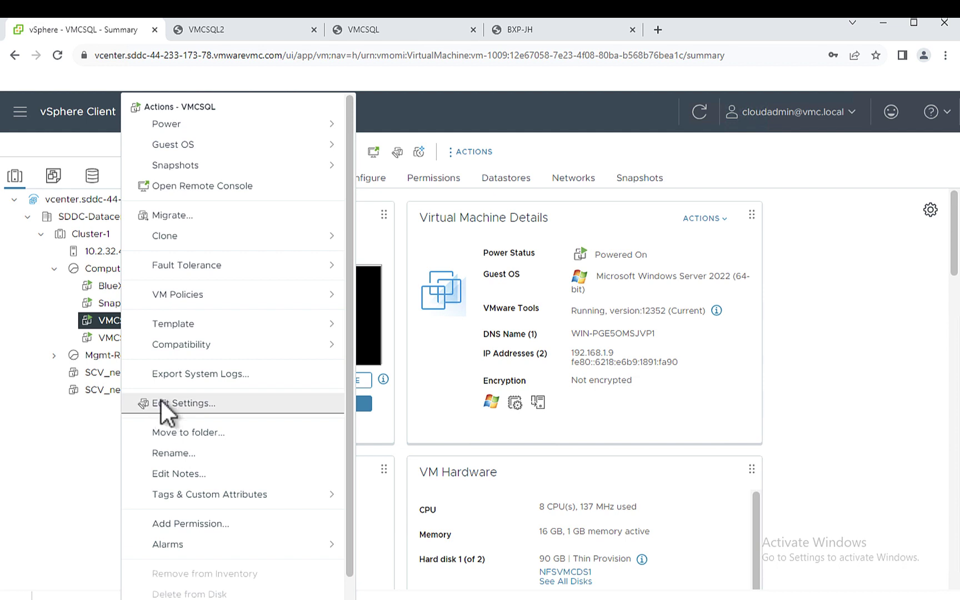
{"action": "left_click", "coordinate": [195, 404]}
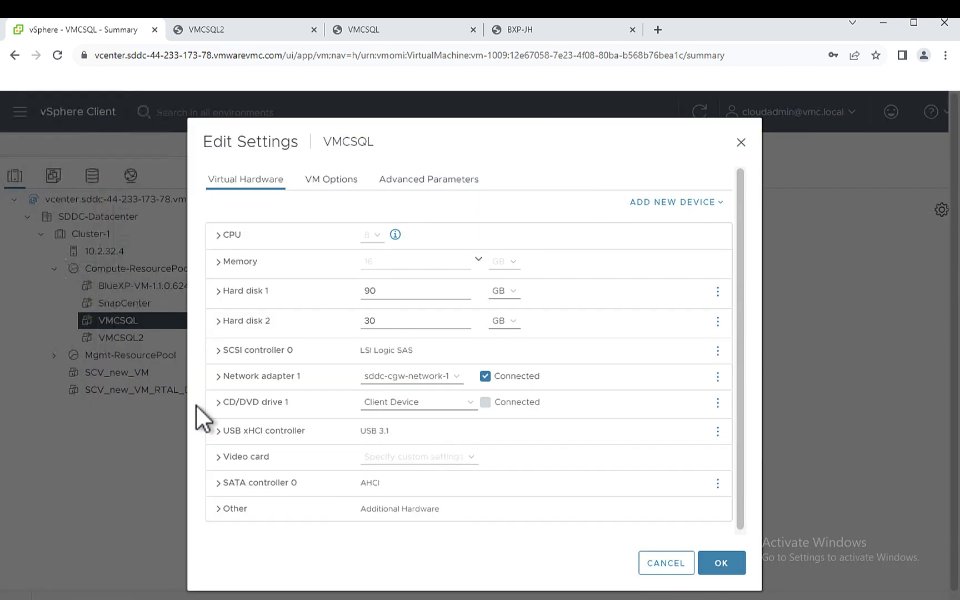
{"action": "left_click", "coordinate": [218, 291]}
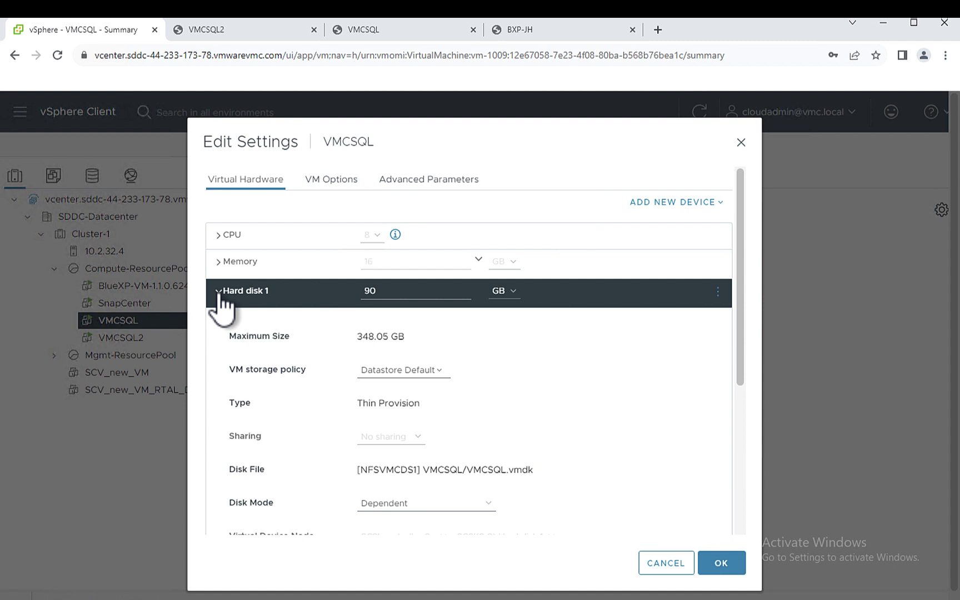
{"action": "left_click", "coordinate": [219, 292]}
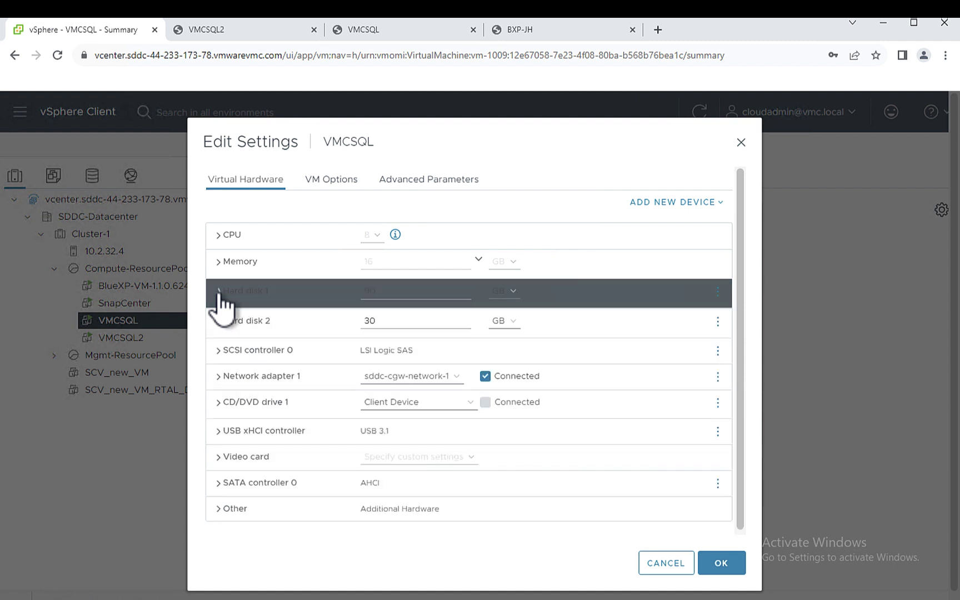
{"action": "left_click", "coordinate": [218, 322]}
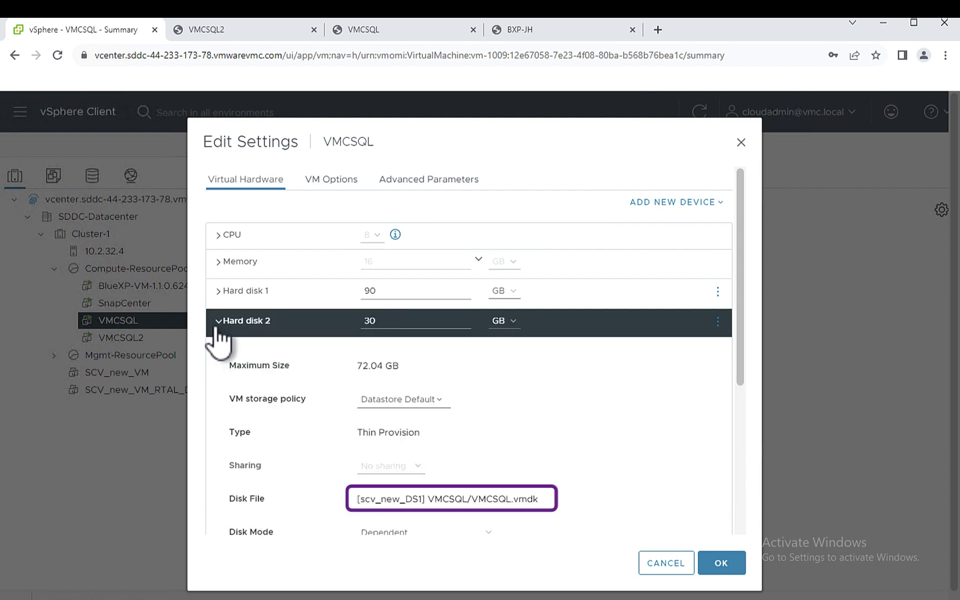
{"action": "left_click", "coordinate": [218, 328]}
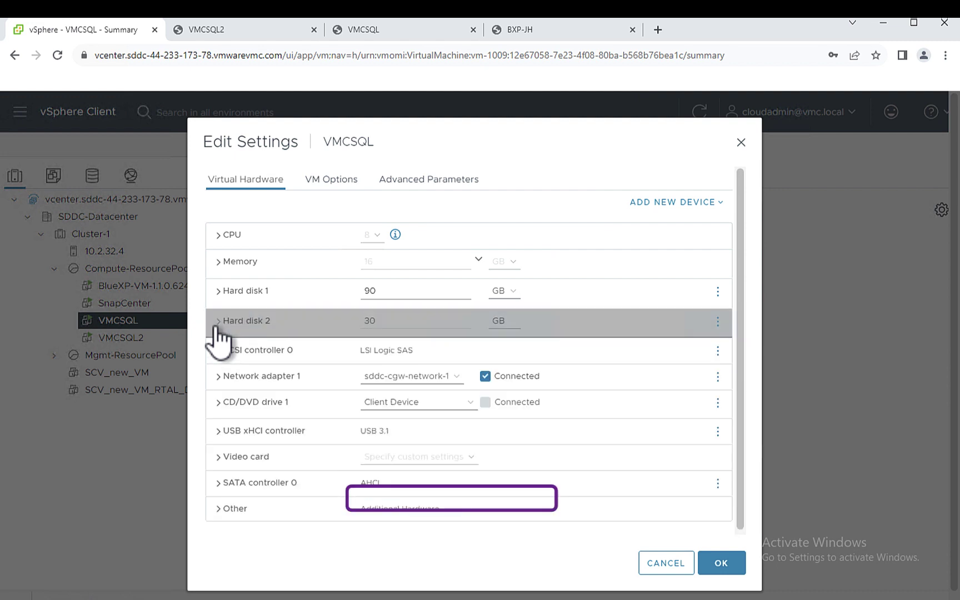
{"action": "left_click", "coordinate": [740, 142]}
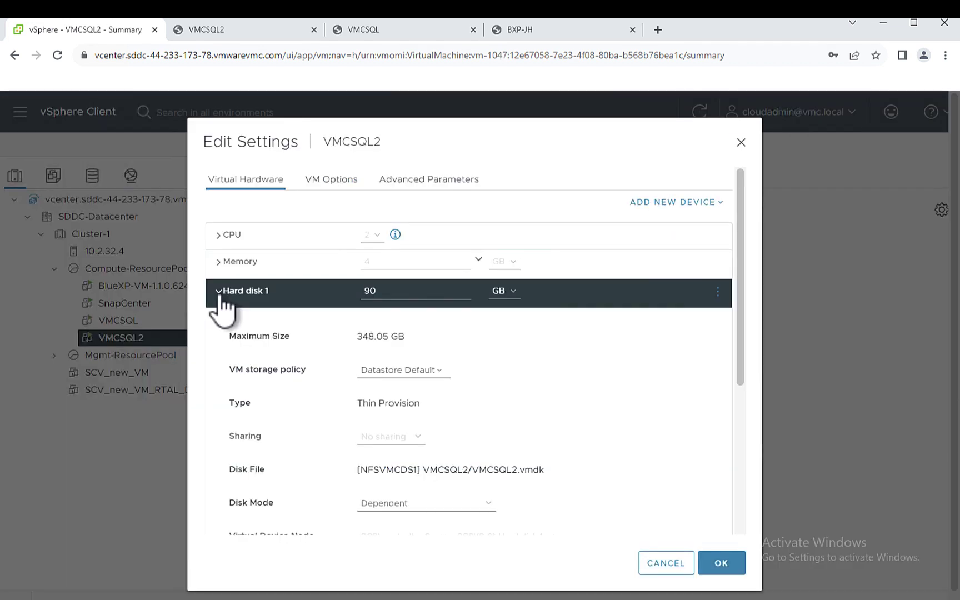
Check the disk file locations of VMCSQL2's two hard disks in its hardware settings and leave without saving changes.
{"action": "left_click", "coordinate": [219, 292]}
{"action": "left_click", "coordinate": [219, 323]}
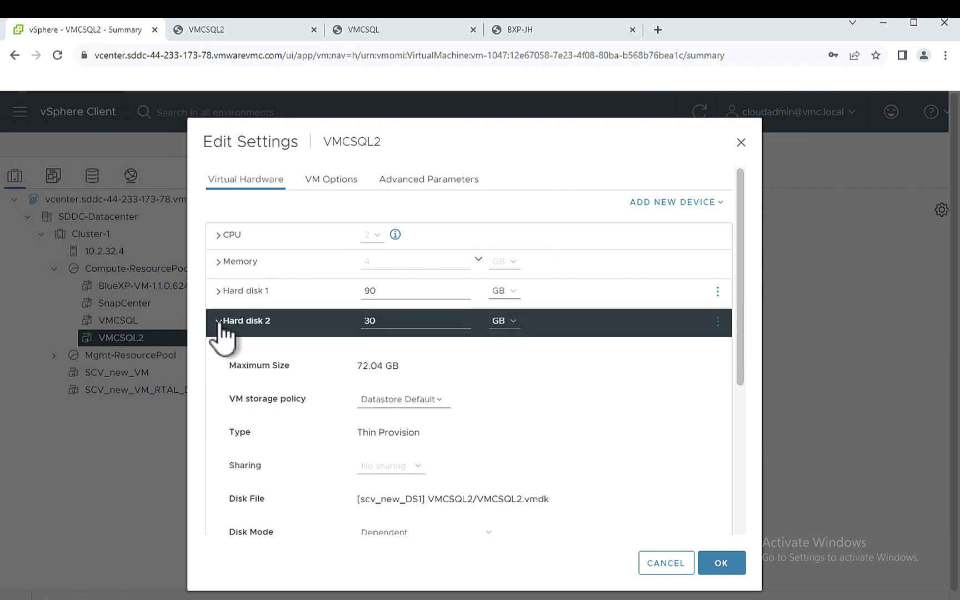
{"action": "left_click", "coordinate": [661, 562]}
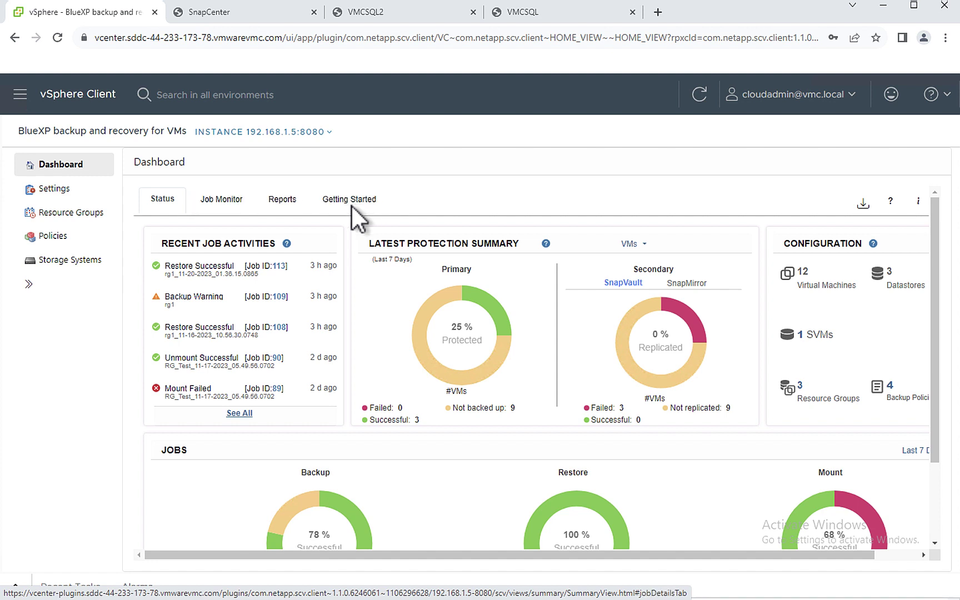
Open the VMware Cloud Services settings of BlueXP backup and recovery for VMs.
{"action": "left_click", "coordinate": [49, 191]}
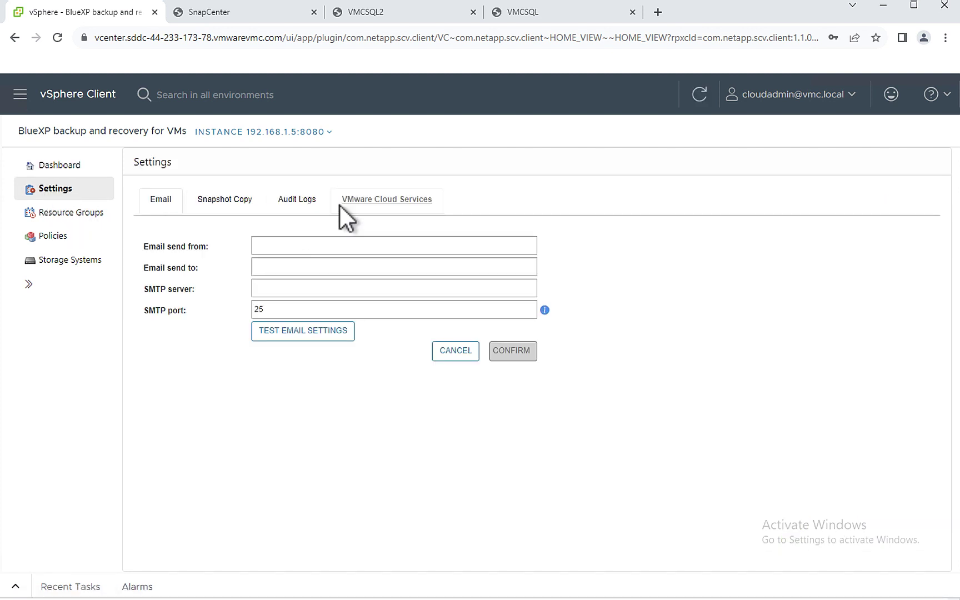
{"action": "left_click", "coordinate": [362, 205]}
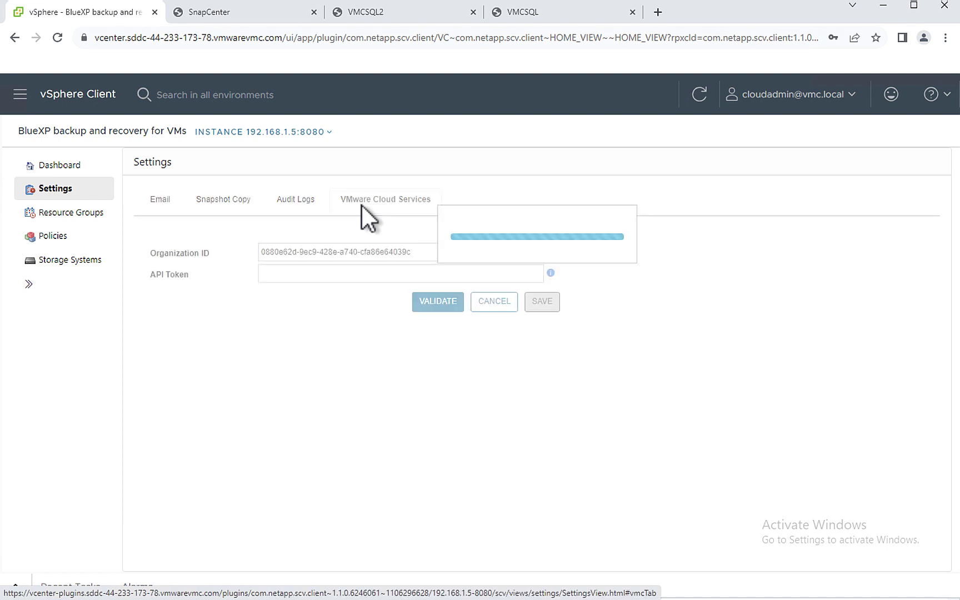